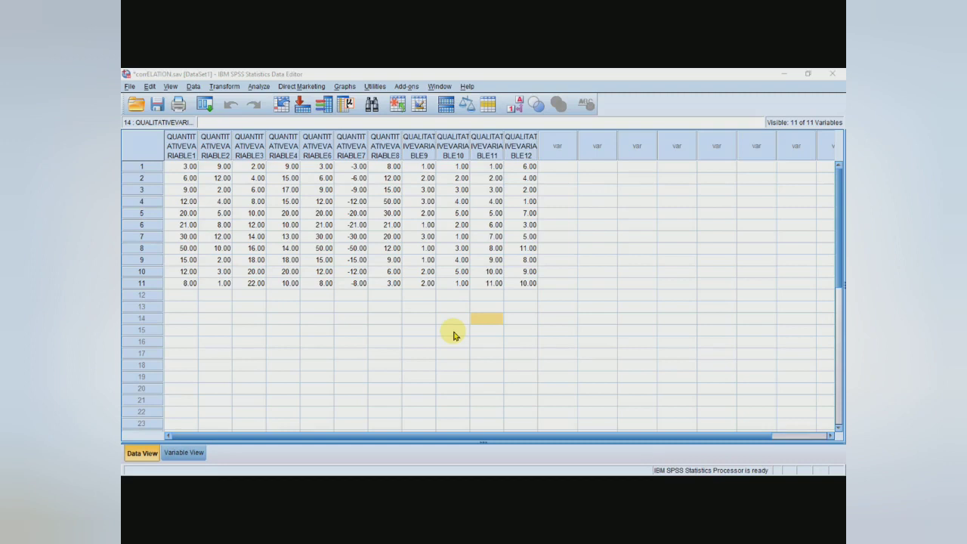
# Highlight the QUANTITATIVEVARIABLE1 and QUANTITATIVEVARIABLE2 data columns to examine the two variables.
pyautogui.click(216, 155)
pyautogui.click(179, 155)
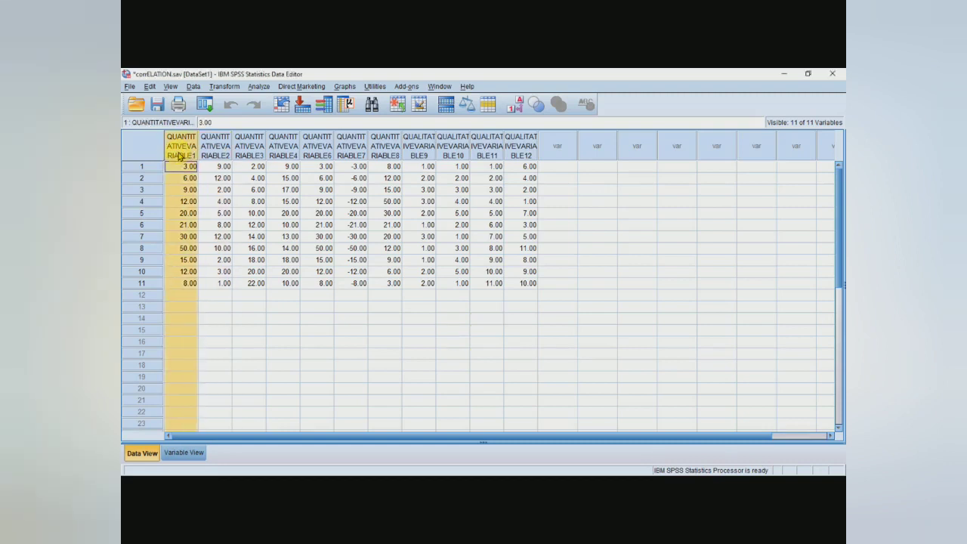
pyautogui.click(213, 155)
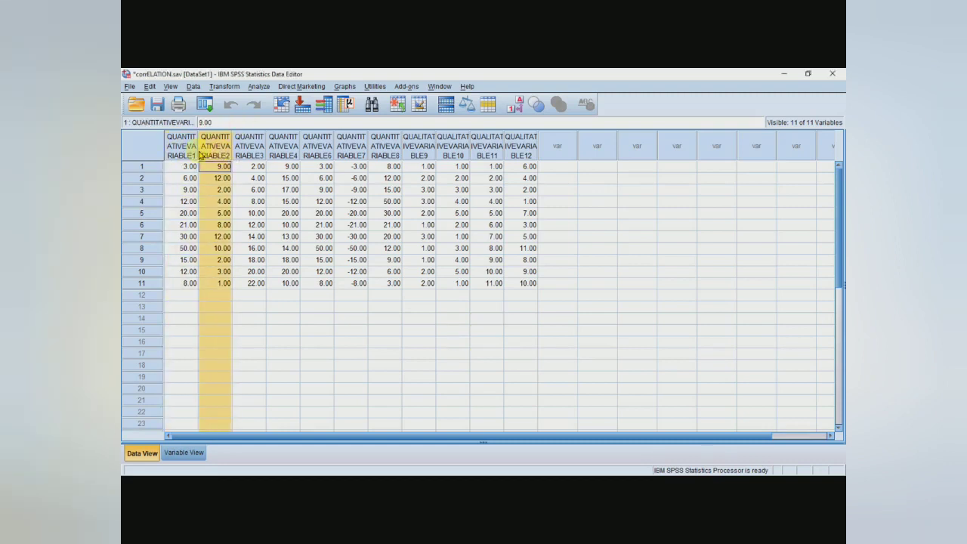
pyautogui.click(182, 295)
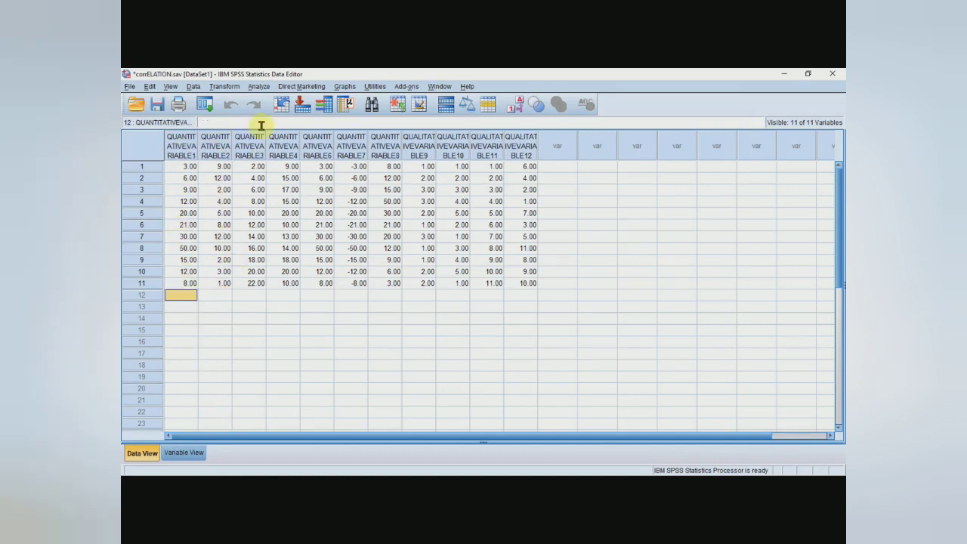
# Start a bivariate correlation analysis and reset its variable selection and settings to defaults.
pyautogui.click(262, 87)
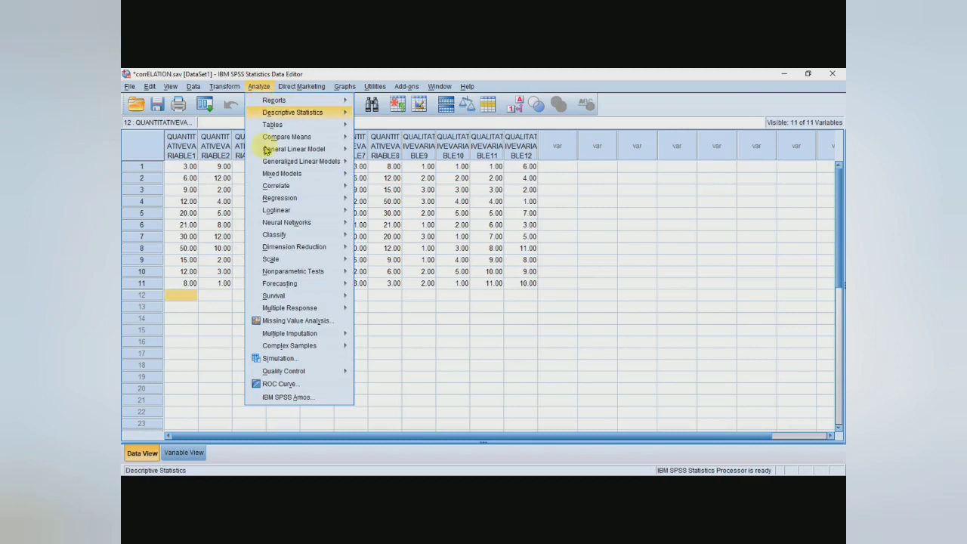
pyautogui.moveTo(270, 187)
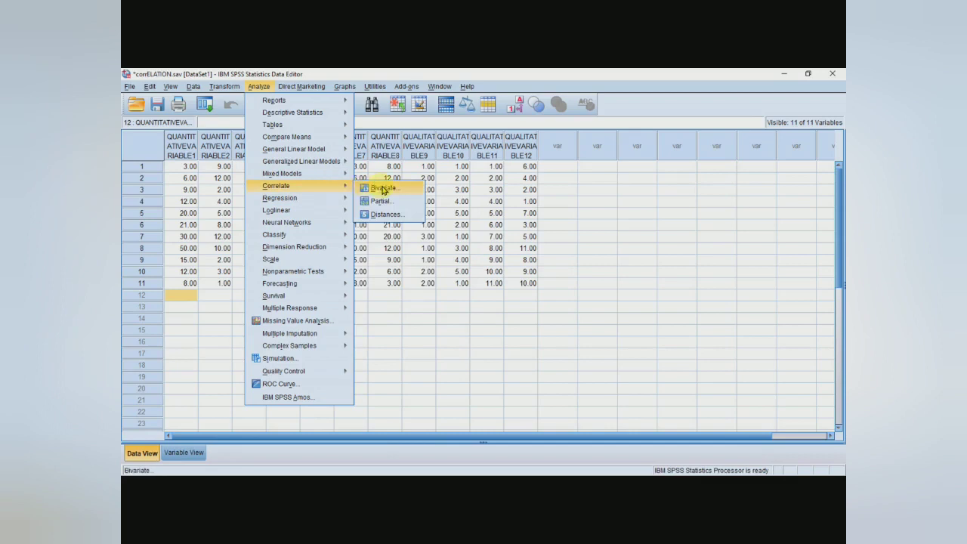
pyautogui.click(384, 190)
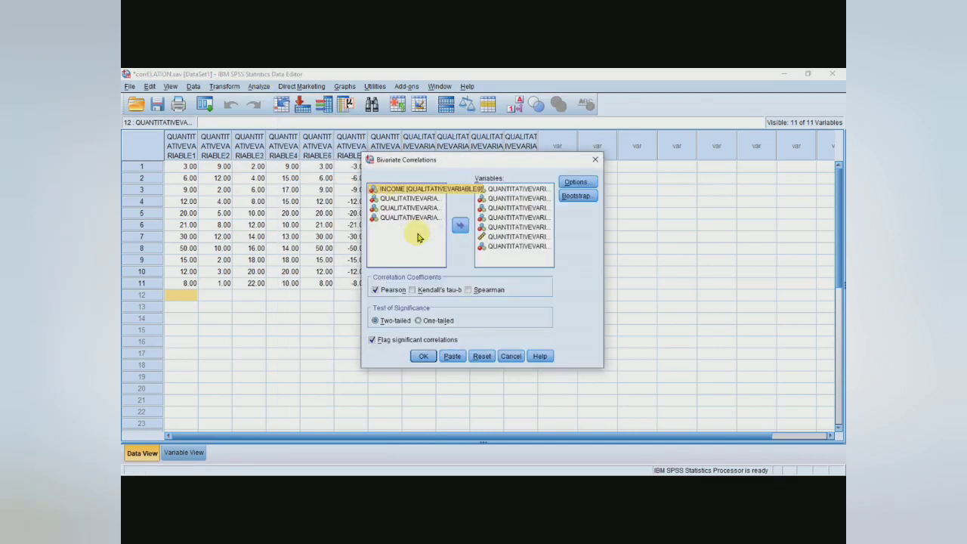
pyautogui.click(481, 356)
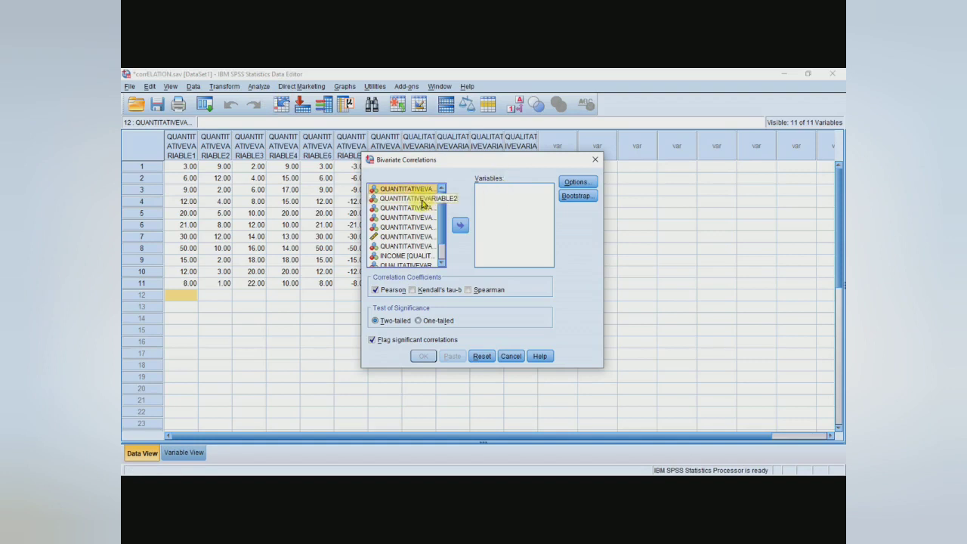
# Run a two-tailed Pearson correlation between QUANTITATIVEVARIABLE1 and QUANTITATIVEVARIABLE2, and select the resulting table.
pyautogui.keyDown('shift'); pyautogui.click(423, 202); pyautogui.keyUp('shift')
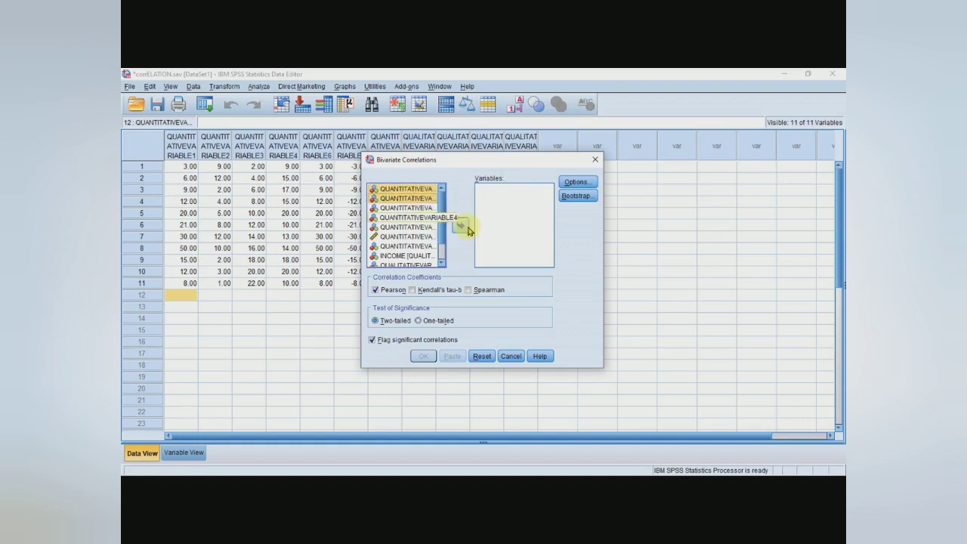
pyautogui.click(462, 226)
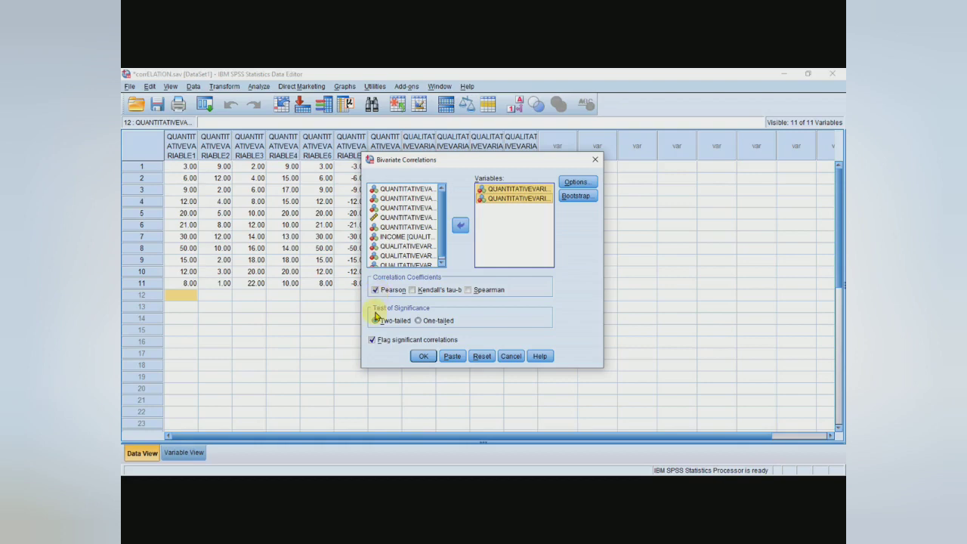
pyautogui.click(422, 356)
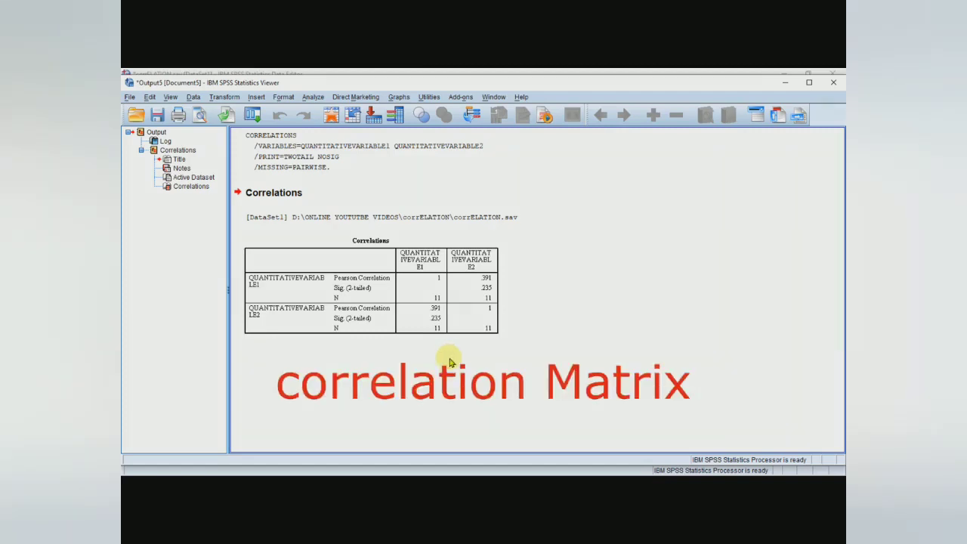
pyautogui.click(316, 326)
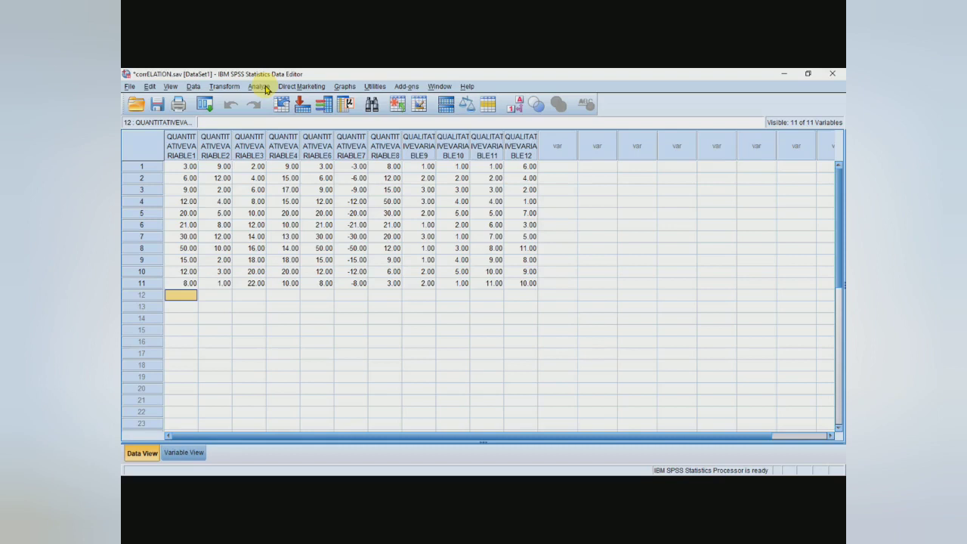
# Start another bivariate correlation analysis from the data and clear the previously chosen variables.
pyautogui.click(259, 87)
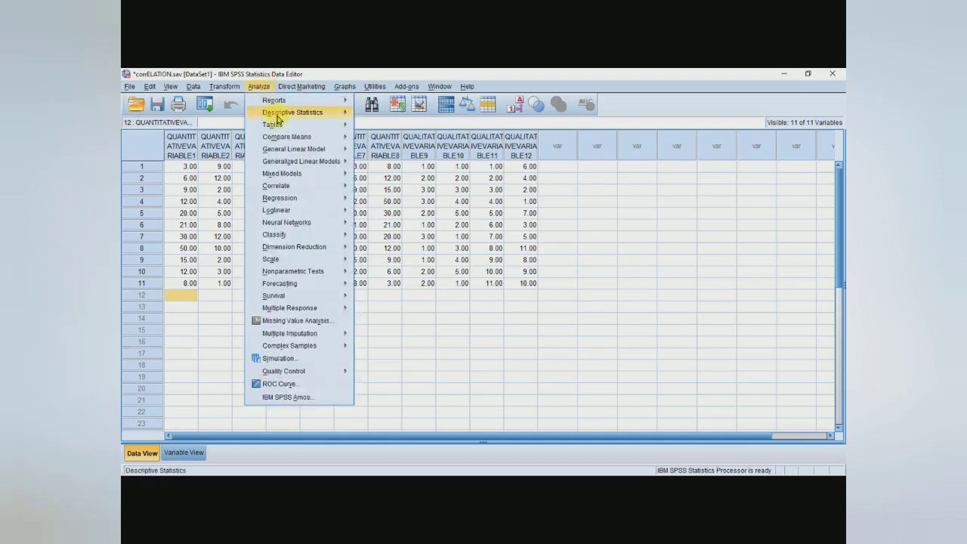
pyautogui.moveTo(299, 188)
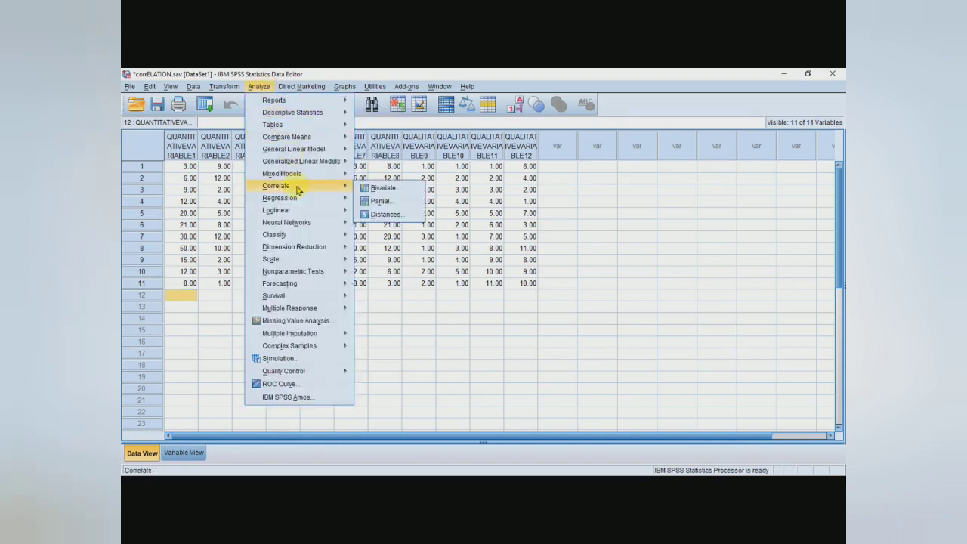
pyautogui.click(386, 192)
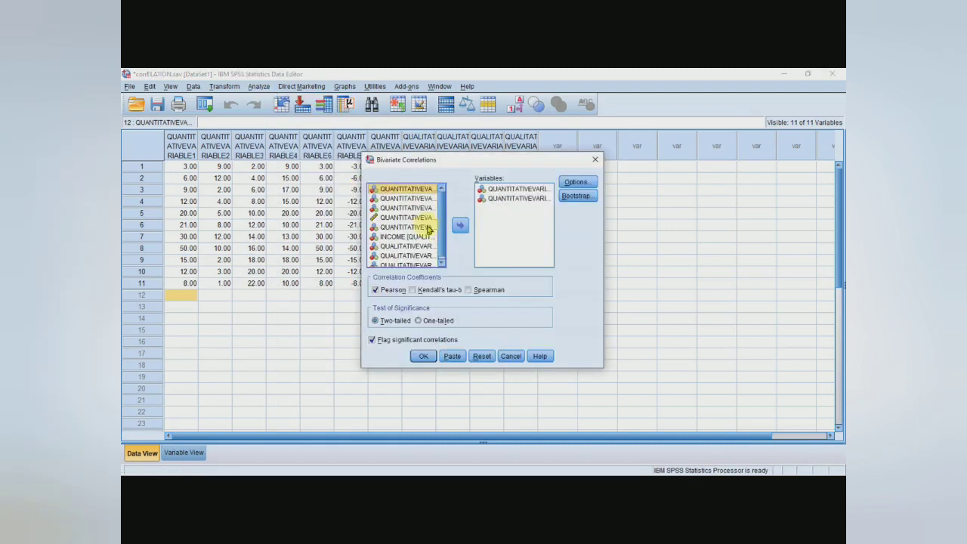
pyautogui.click(483, 356)
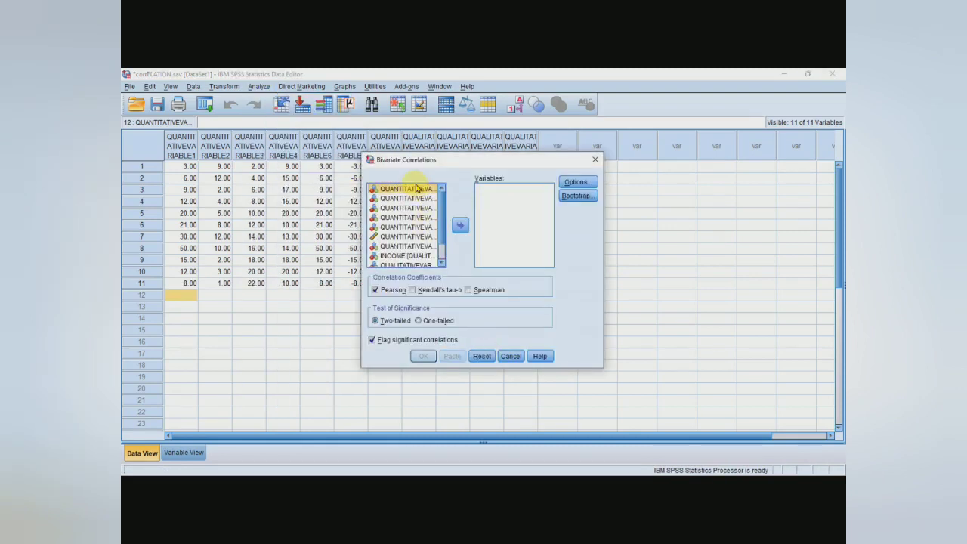
# Run a two-tailed Pearson correlation on QUANTITATIVEVARIABLE1, 2, 3, 4 and 6, and select the resulting table.
pyautogui.hotkey('shift', 'Down')
pyautogui.hotkey('shift', 'Down')
pyautogui.hotkey('shift', 'Down')
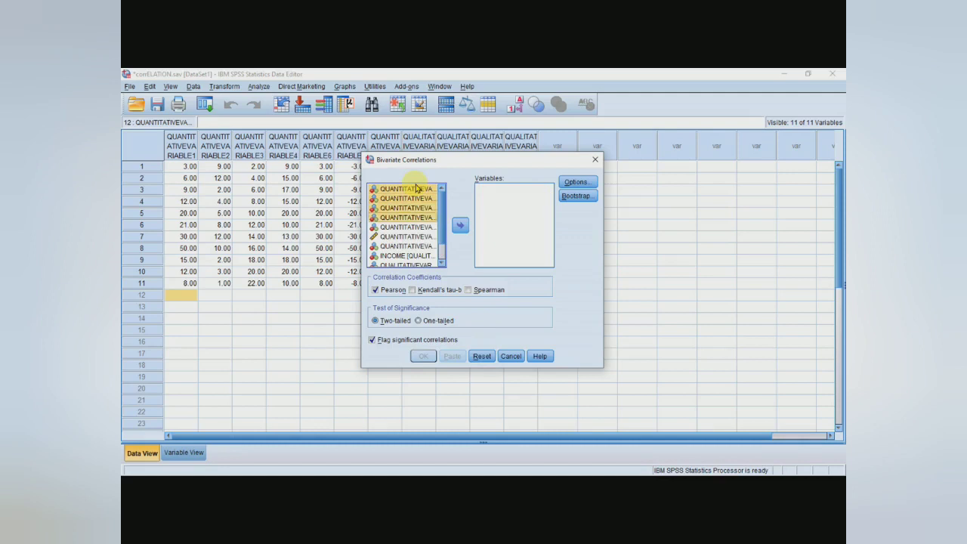
pyautogui.hotkey('shift', 'Down')
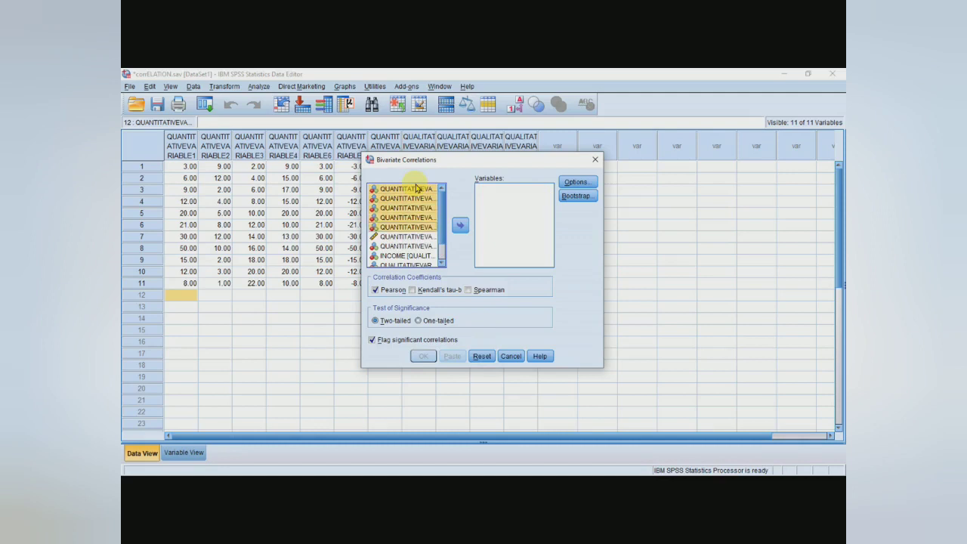
pyautogui.click(461, 225)
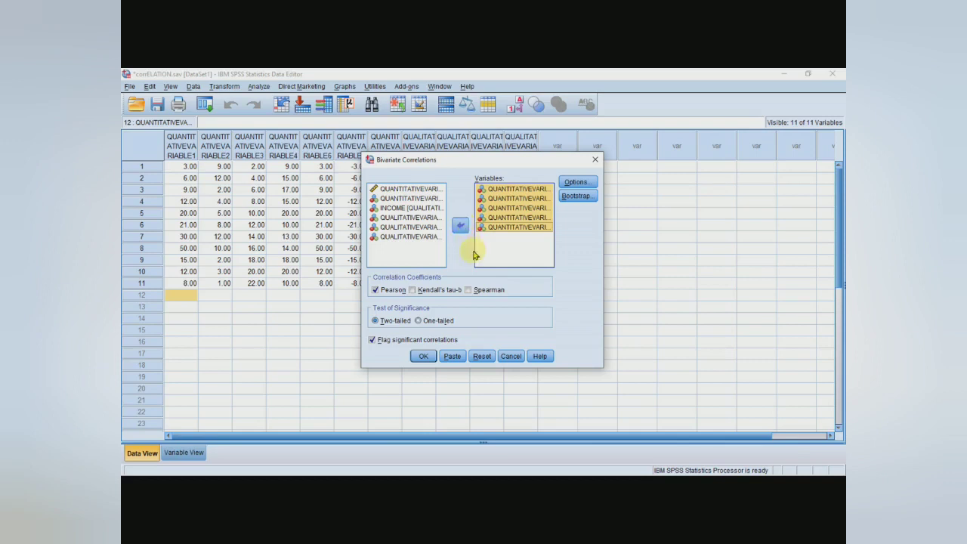
pyautogui.click(423, 356)
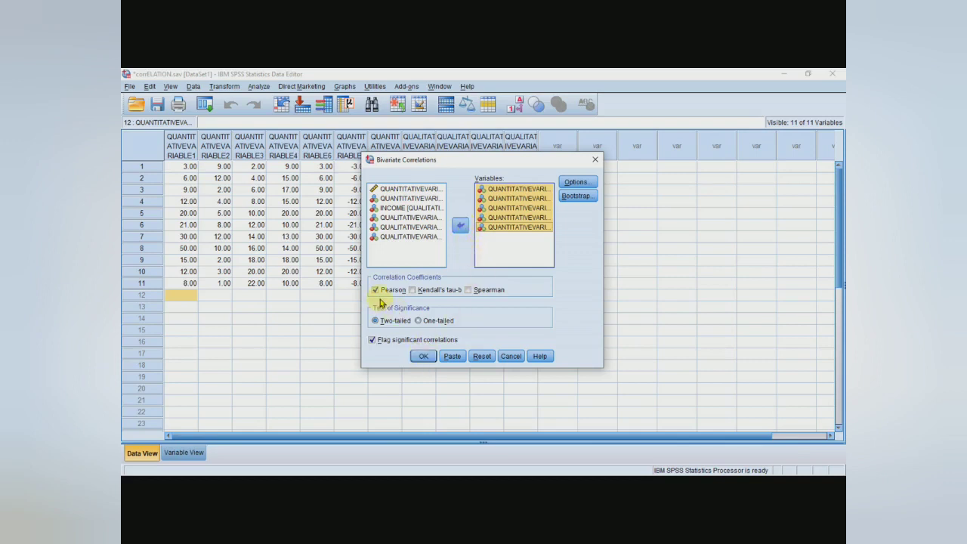
pyautogui.click(424, 357)
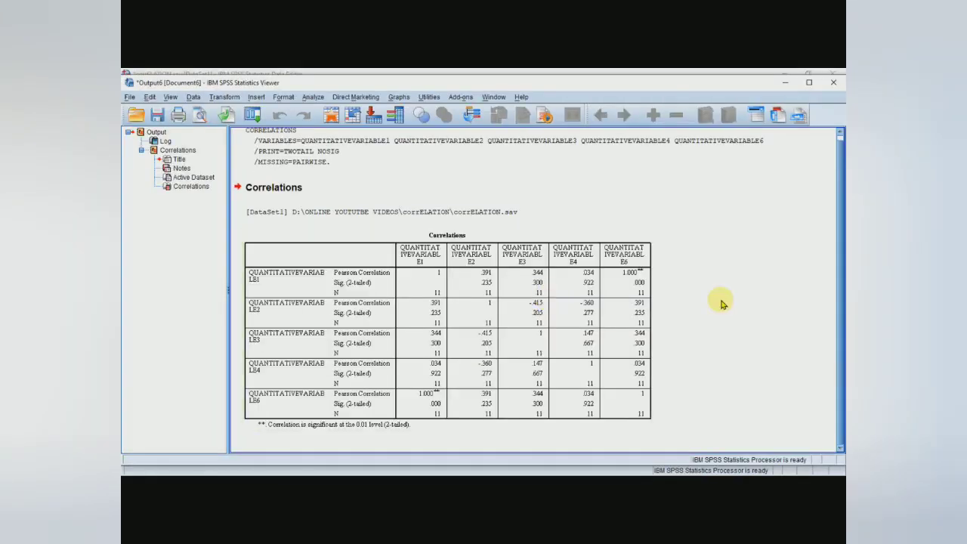
pyautogui.click(461, 298)
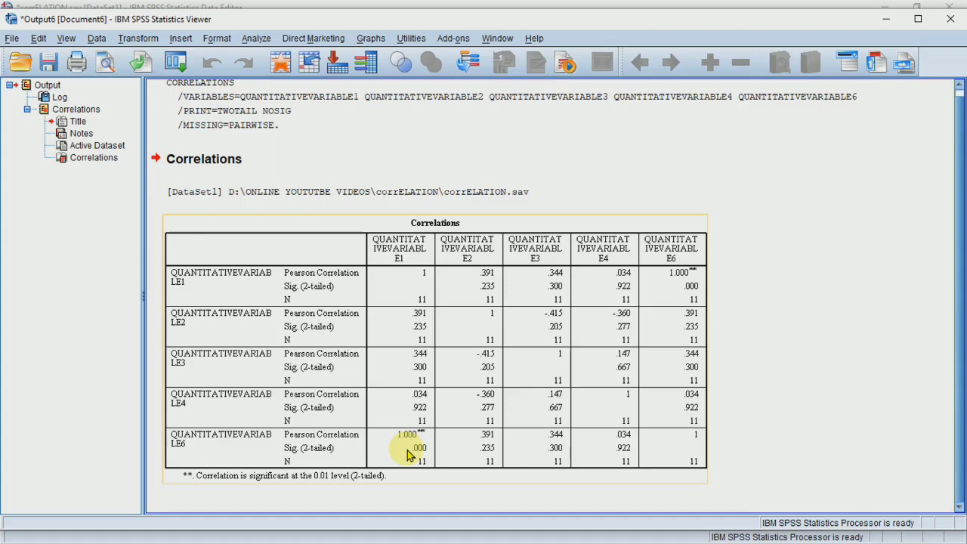
# Widen the Values column in the dataset's variable definitions to show the full labels, and return to the data.
pyautogui.click(280, 62)
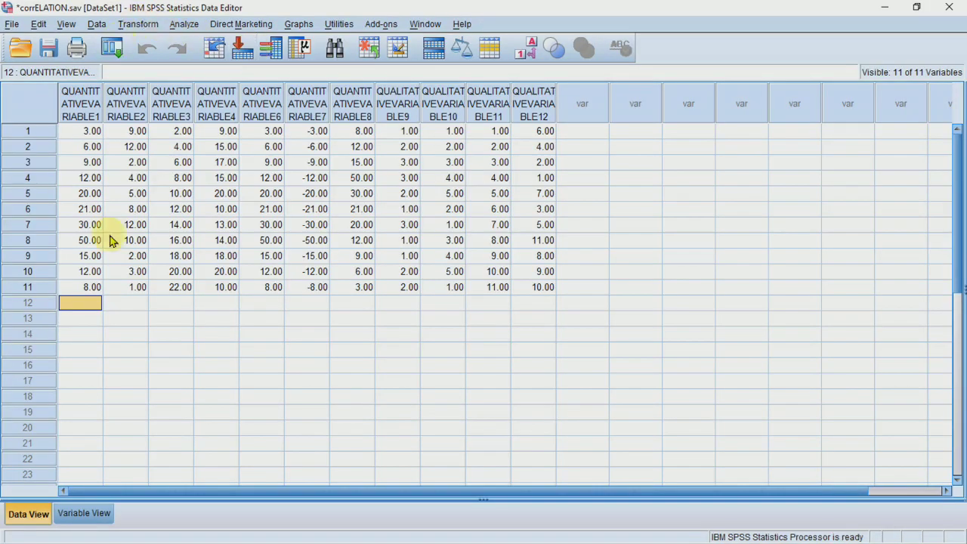
pyautogui.click(87, 513)
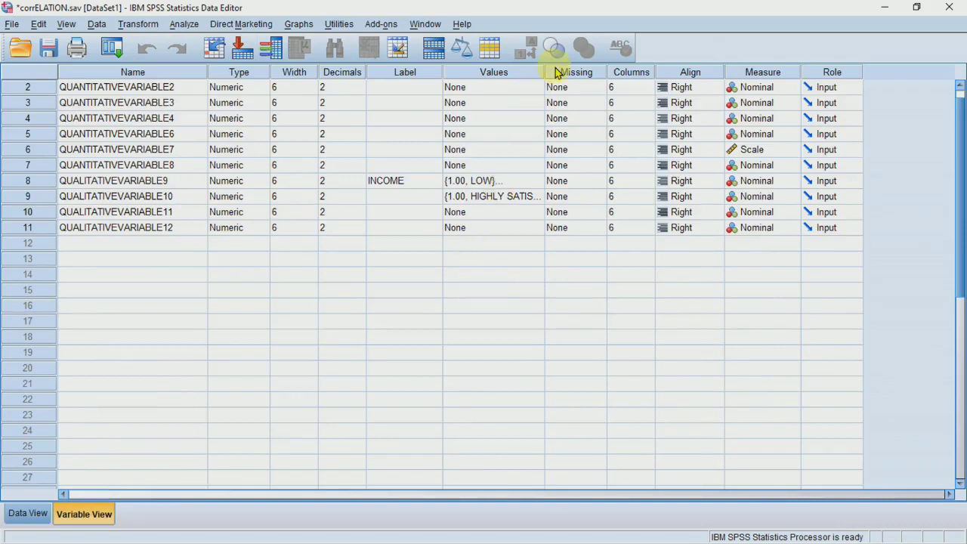
pyautogui.moveTo(545, 71); pyautogui.dragTo(607, 88)
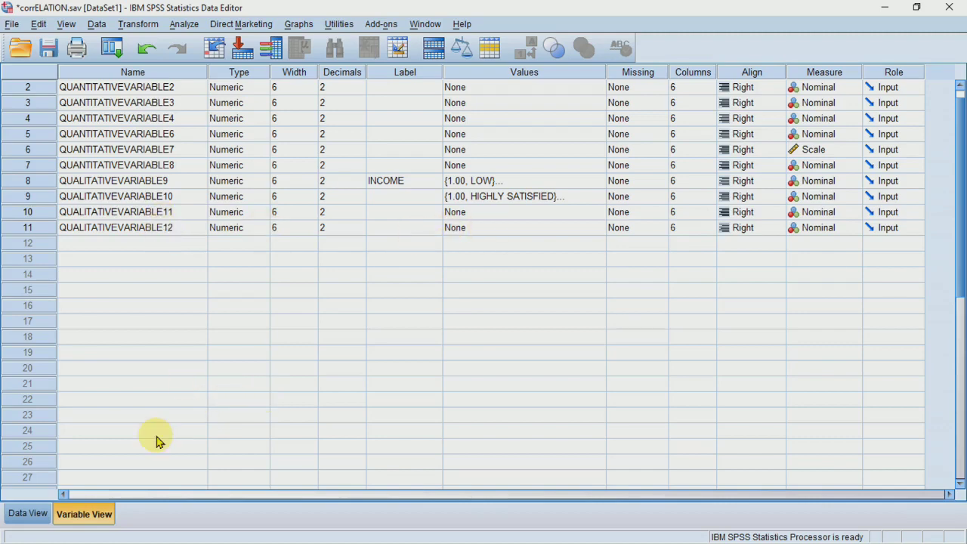
pyautogui.click(22, 515)
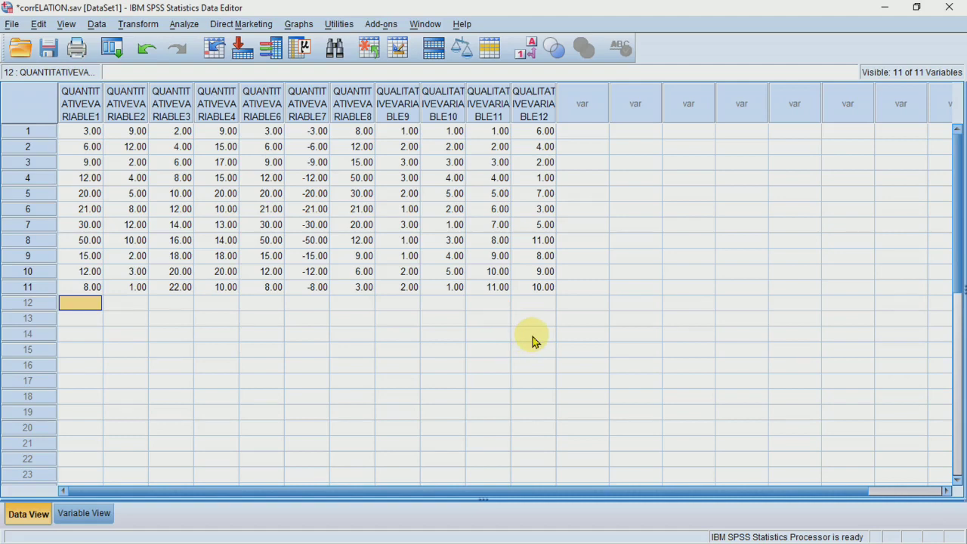
# Start a new bivariate correlation analysis and remove the quantitative variables by resetting it.
pyautogui.click(182, 25)
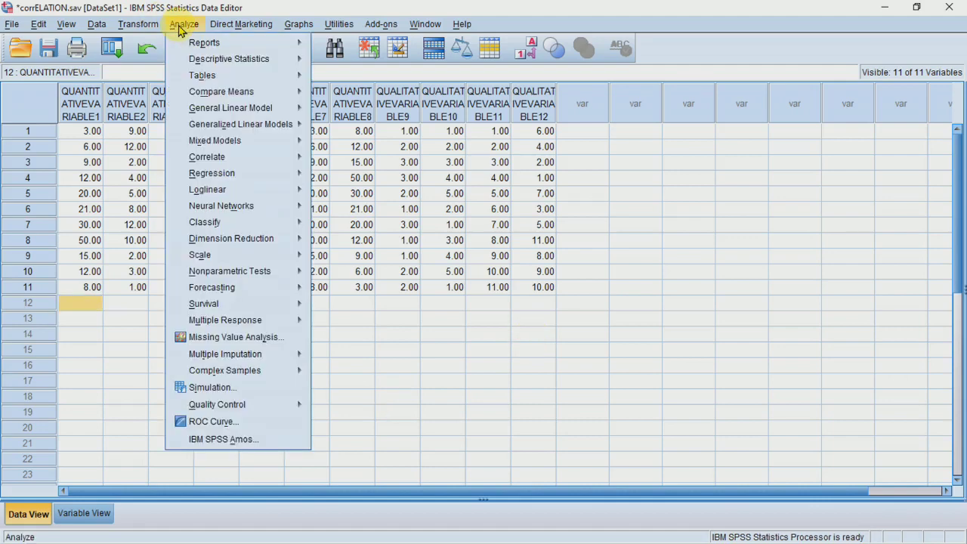
pyautogui.moveTo(231, 160)
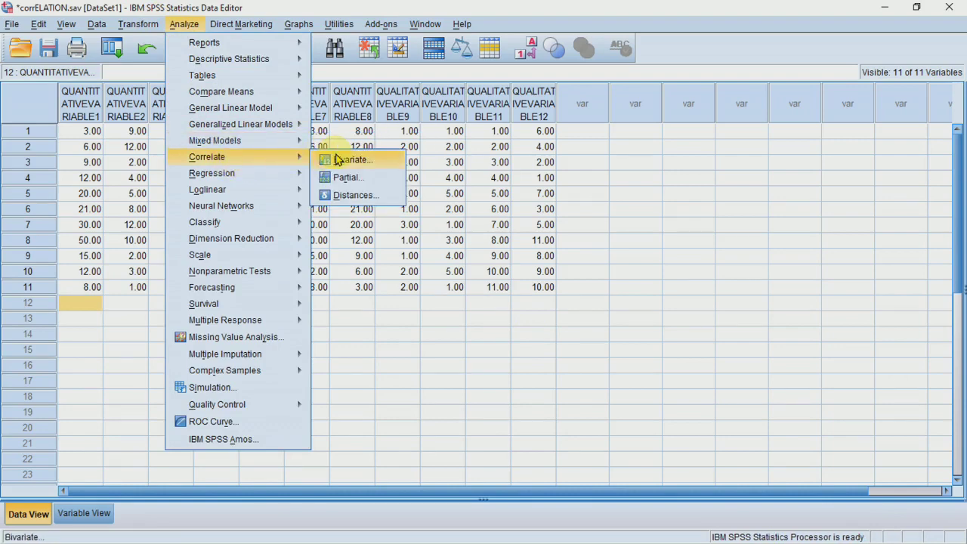
pyautogui.click(338, 160)
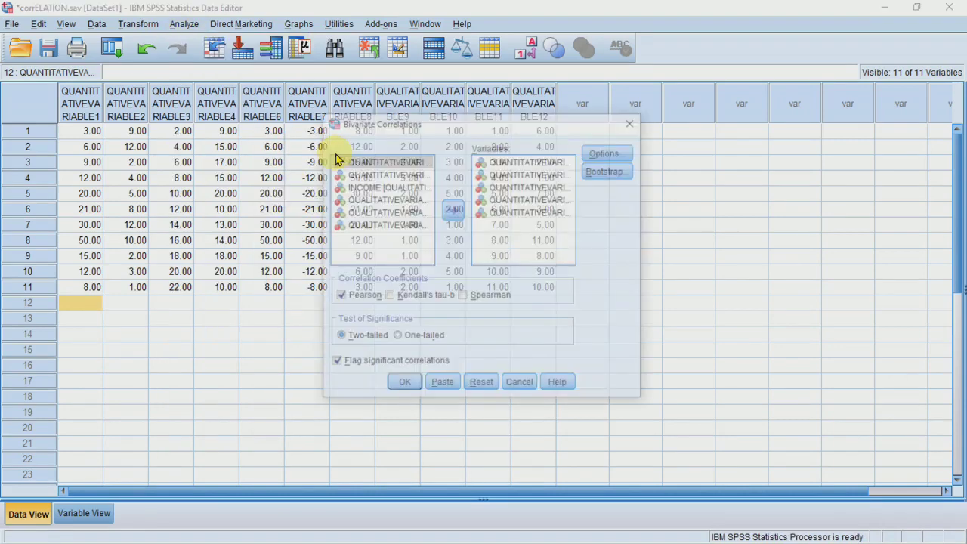
pyautogui.click(482, 385)
# Add QUALITATIVEVARIABLE11 and QUALITATIVEVARIABLE12 as the variables to correlate.
pyautogui.scroll(-1, 402, 181)
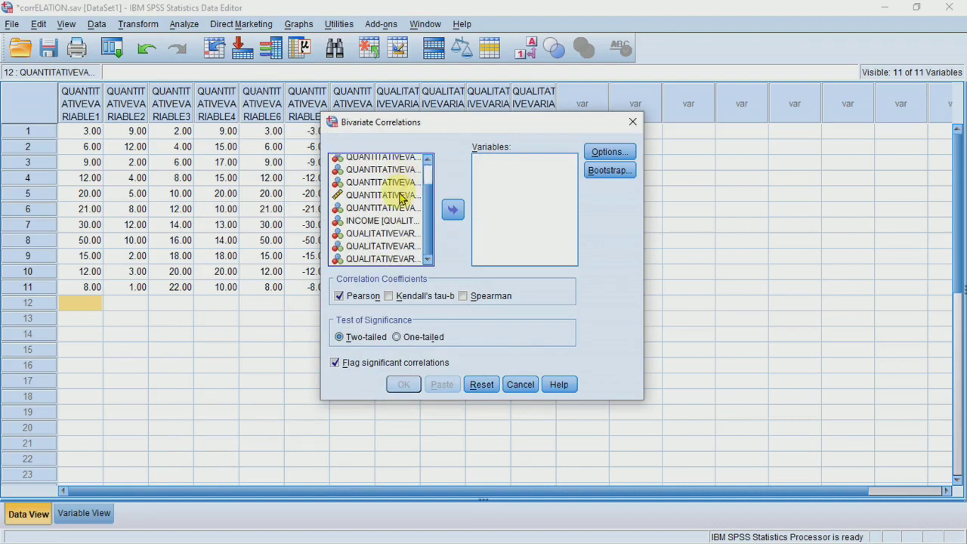
pyautogui.click(388, 248)
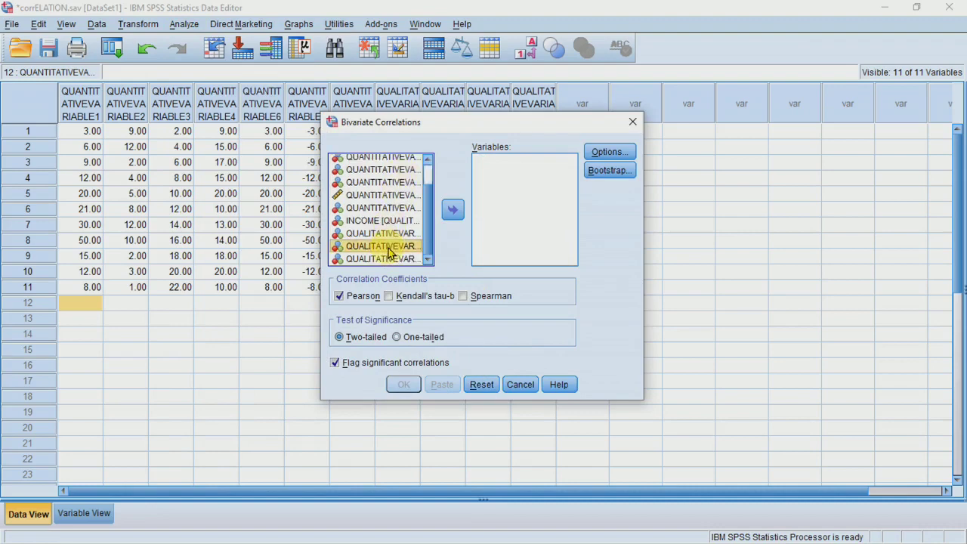
pyautogui.keyDown('shift'); pyautogui.click(388, 259); pyautogui.keyUp('shift')
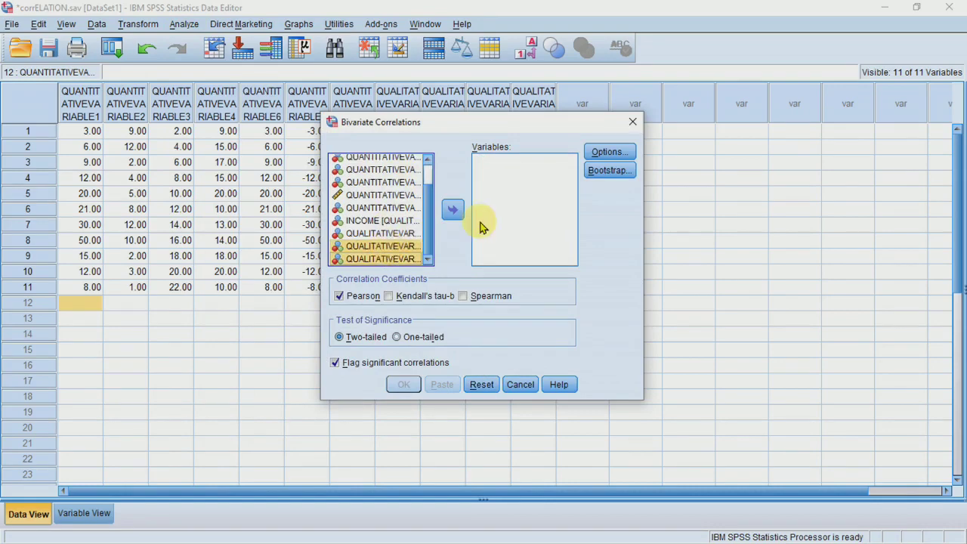
pyautogui.click(452, 210)
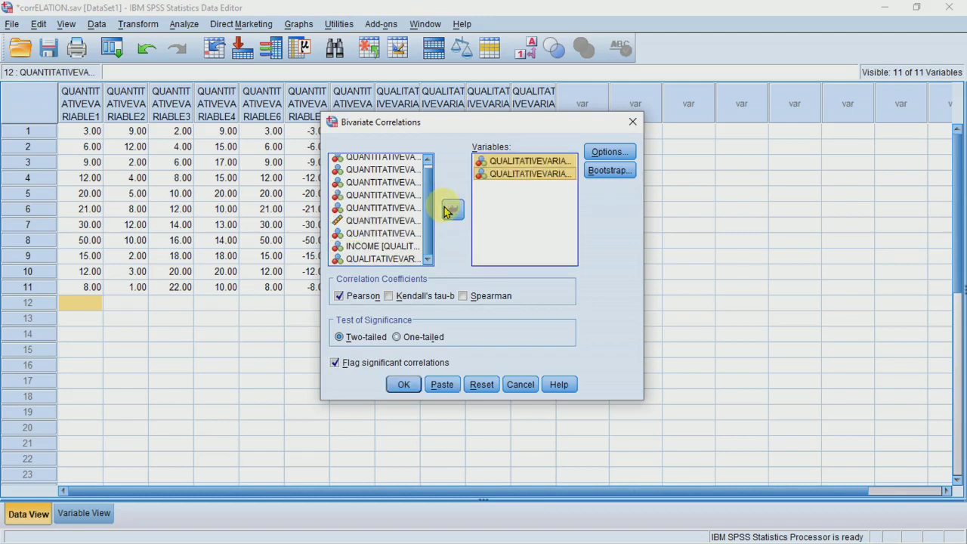
# Replace the Pearson coefficient with Spearman and run the two-tailed correlation.
pyautogui.click(340, 296)
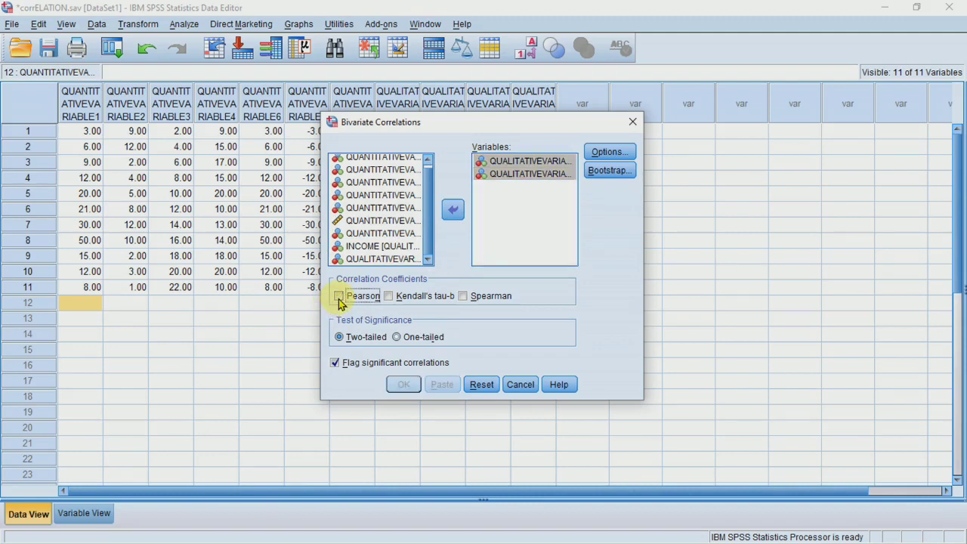
pyautogui.click(463, 297)
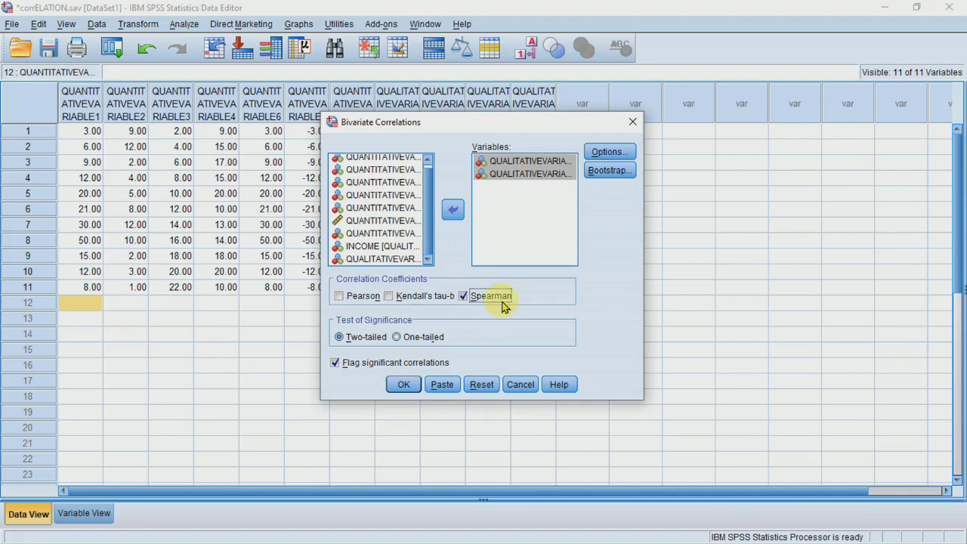
pyautogui.click(401, 387)
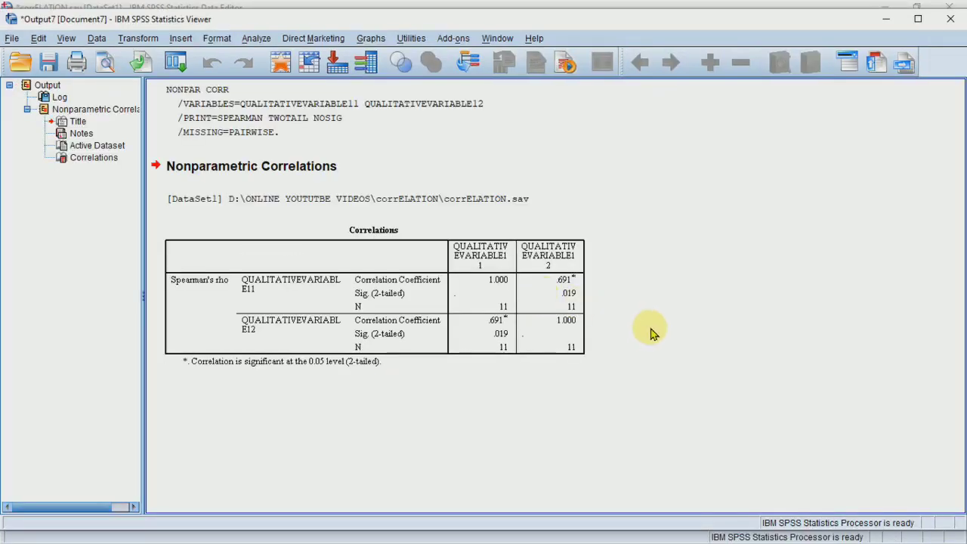
# Examine the correlation coefficients, two-tailed significance and sample sizes in the Spearman's rho table for the two qualitative variables.
pyautogui.click(561, 332)
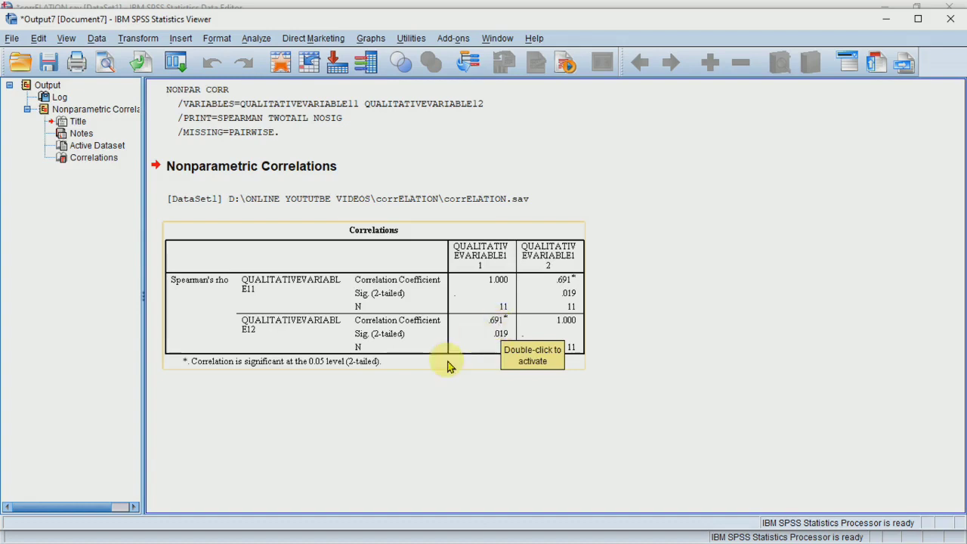
pyautogui.click(445, 407)
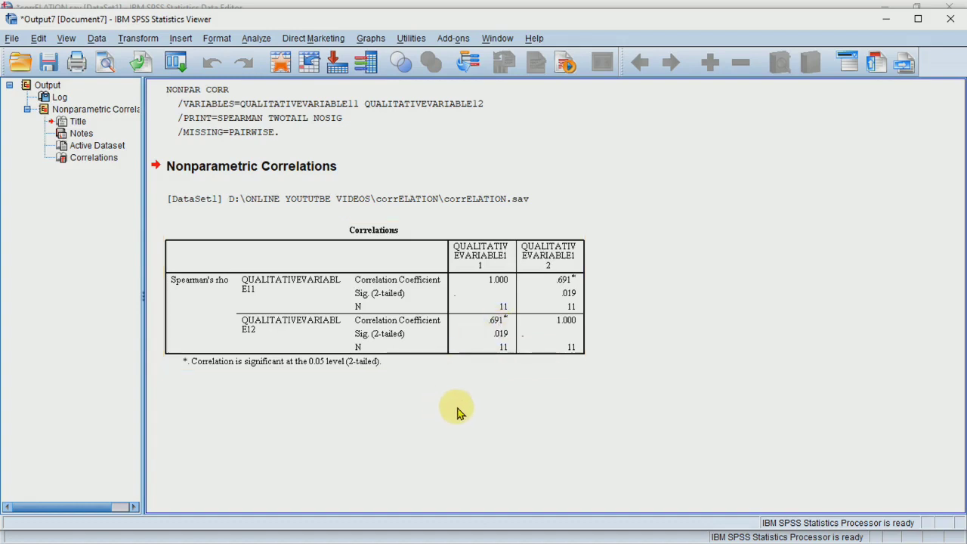
pyautogui.click(467, 338)
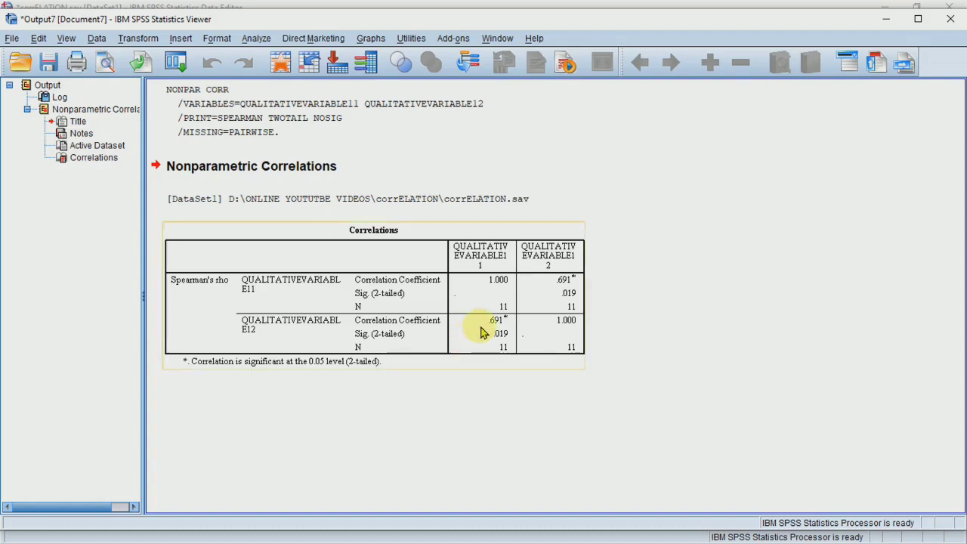
pyautogui.click(482, 386)
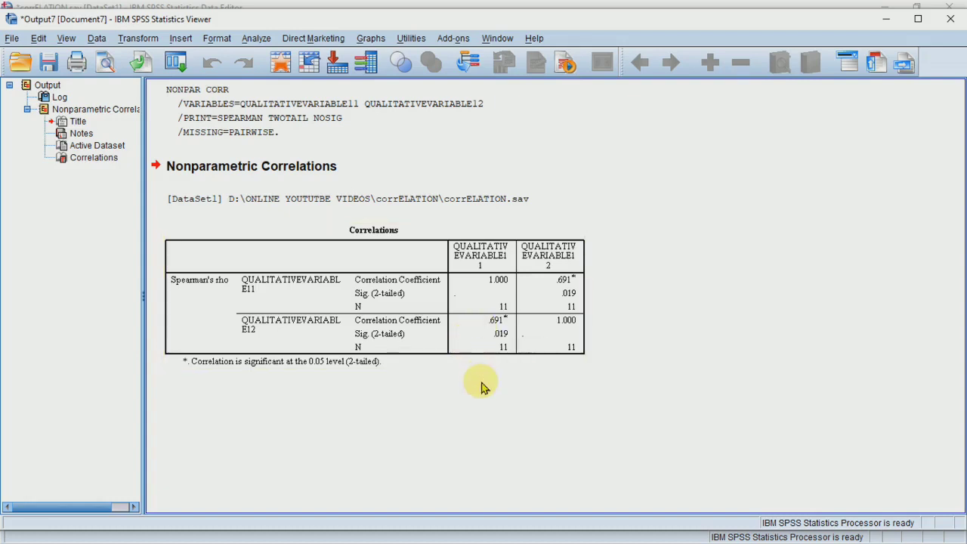
pyautogui.click(499, 350)
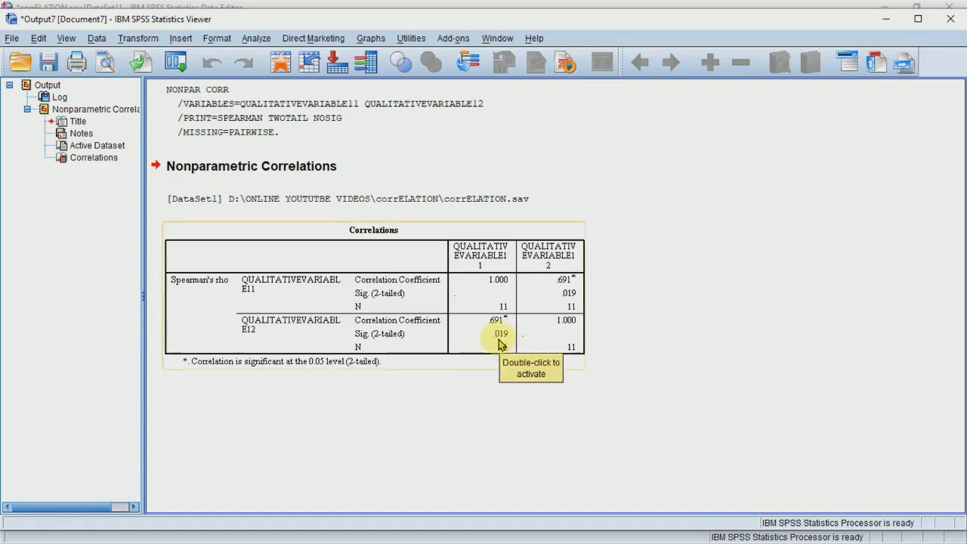
pyautogui.click(486, 414)
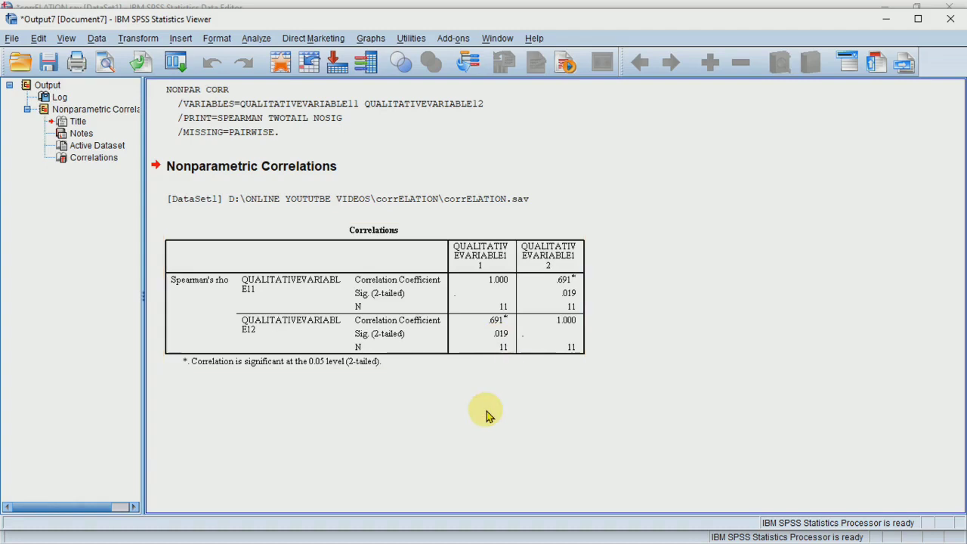
pyautogui.click(471, 349)
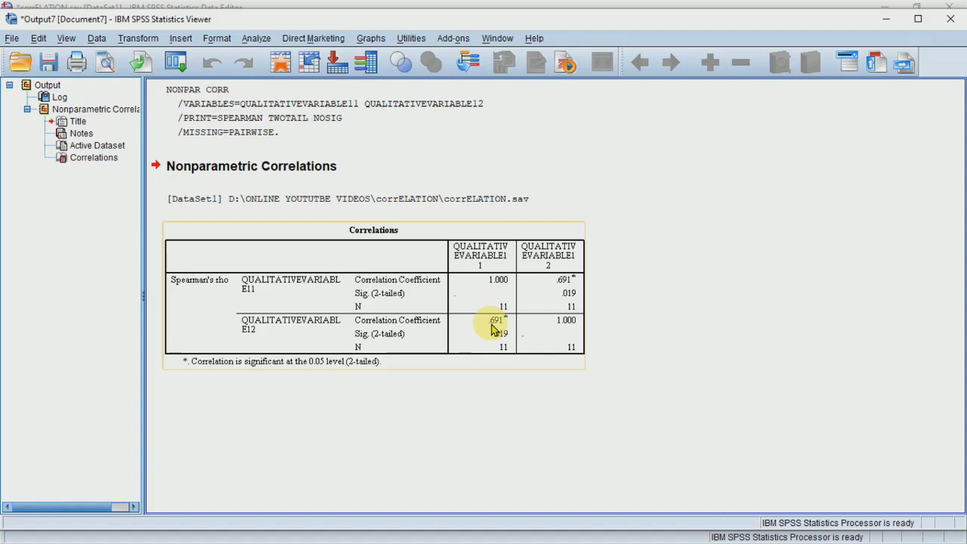
pyautogui.click(479, 398)
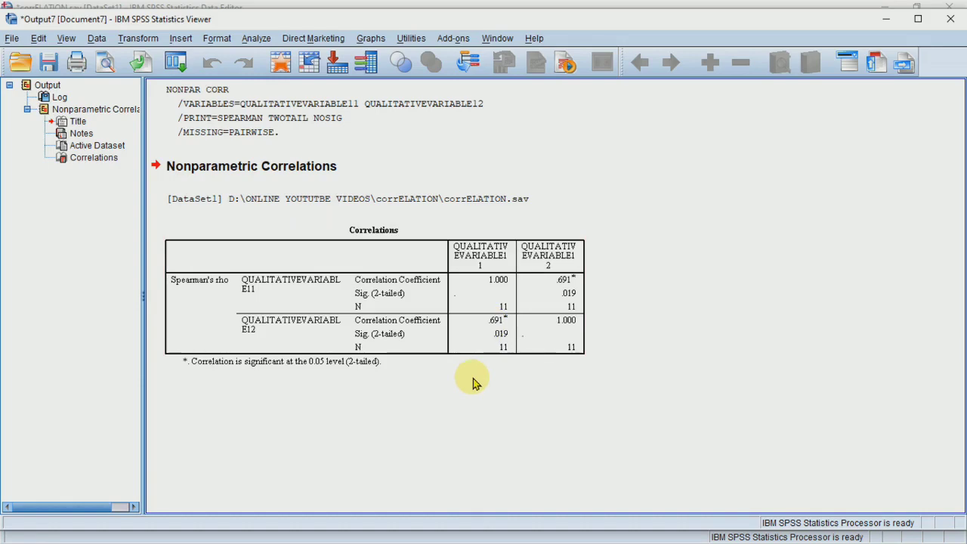
# In the dataset's variable definitions, relabel QUALITATIVEVARIABLE10's values 1 to 5 as HIGHLY NOT SATISFIED, NOT SATISFIED, MODERATELY SATISFIED, SATISFIED and HIGHLY SATISFIED.
pyautogui.hotkey('alt', 'Tab')
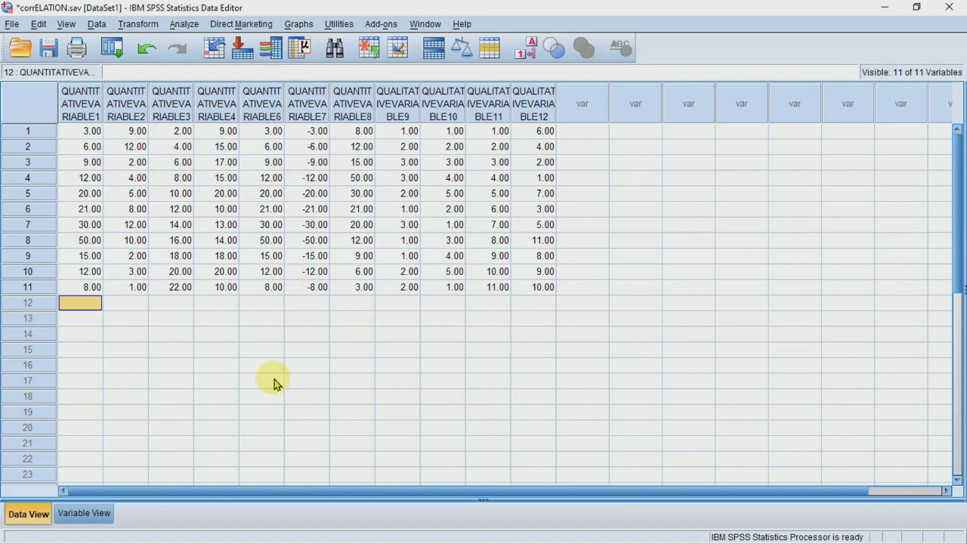
pyautogui.click(91, 518)
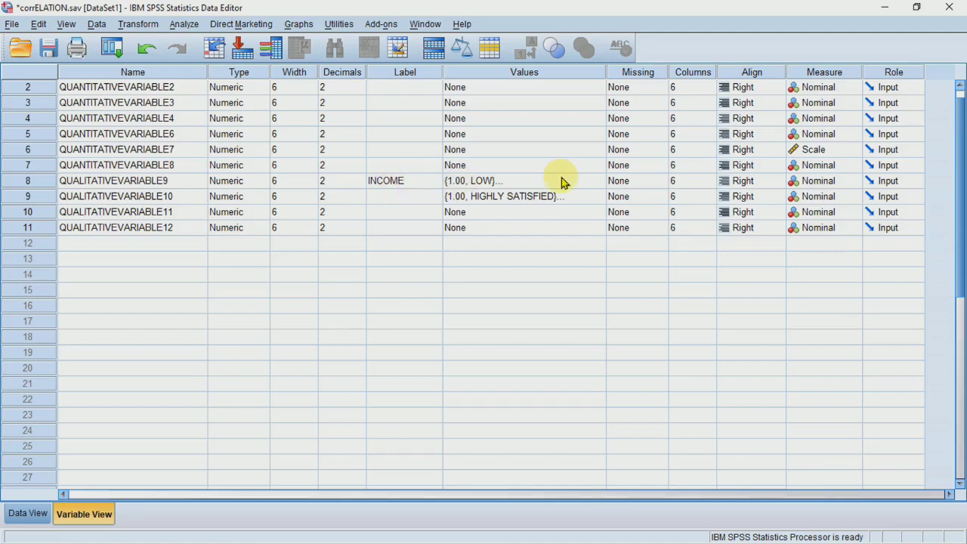
pyautogui.doubleClick(595, 183)
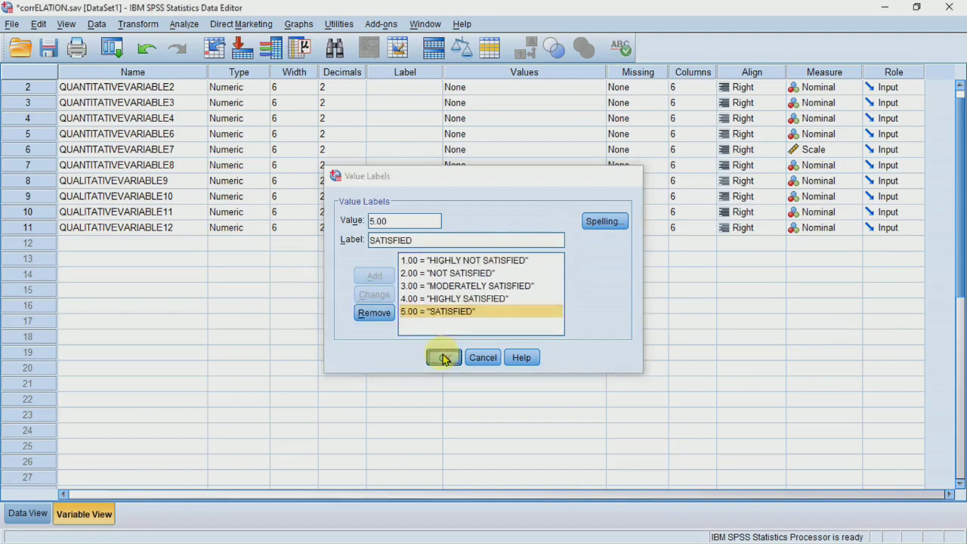
pyautogui.click(443, 358)
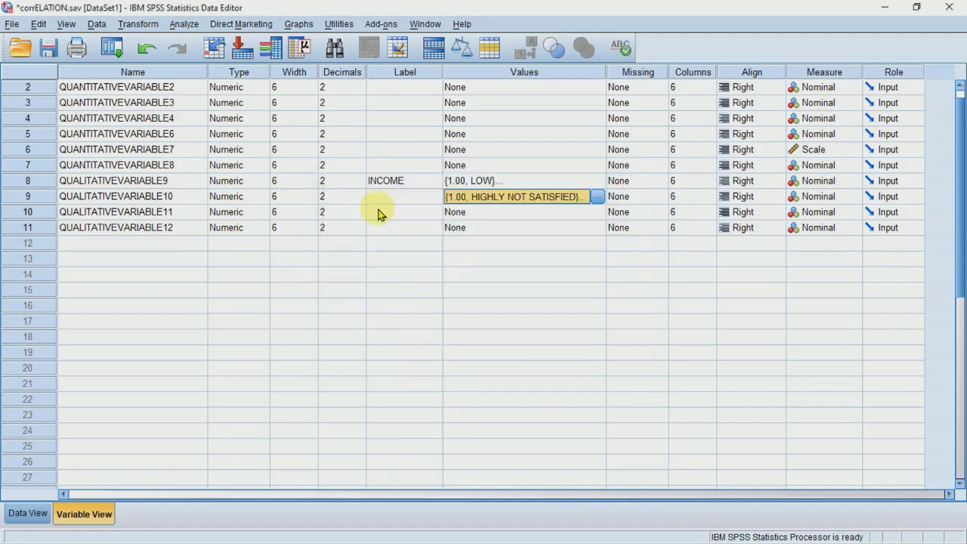
pyautogui.click(597, 197)
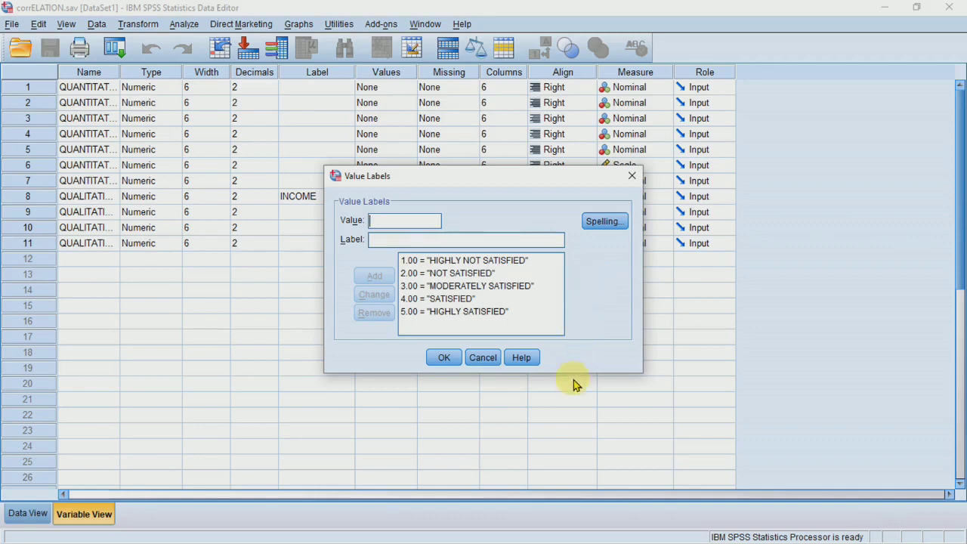
pyautogui.click(445, 362)
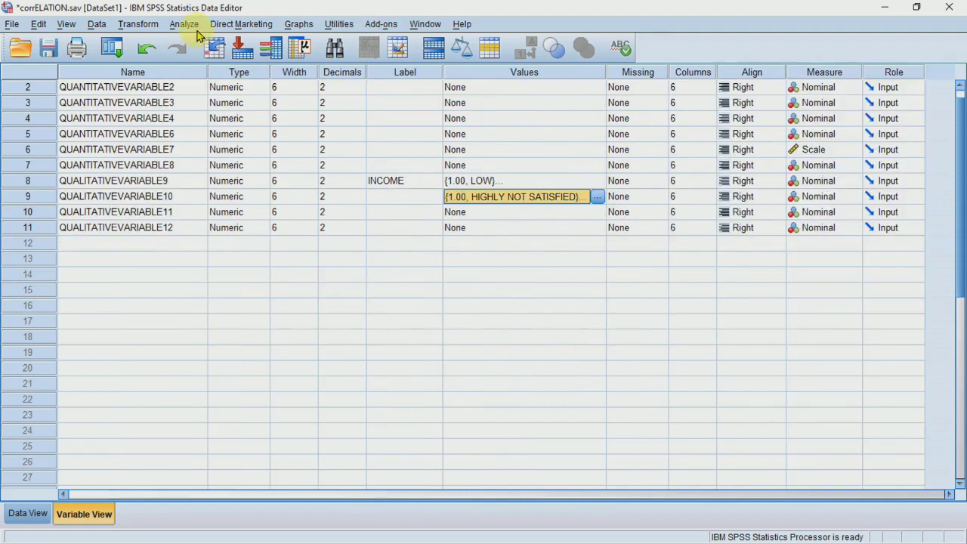
# Start another bivariate correlation analysis and reset it to clear the two previously chosen qualitative variables.
pyautogui.click(188, 25)
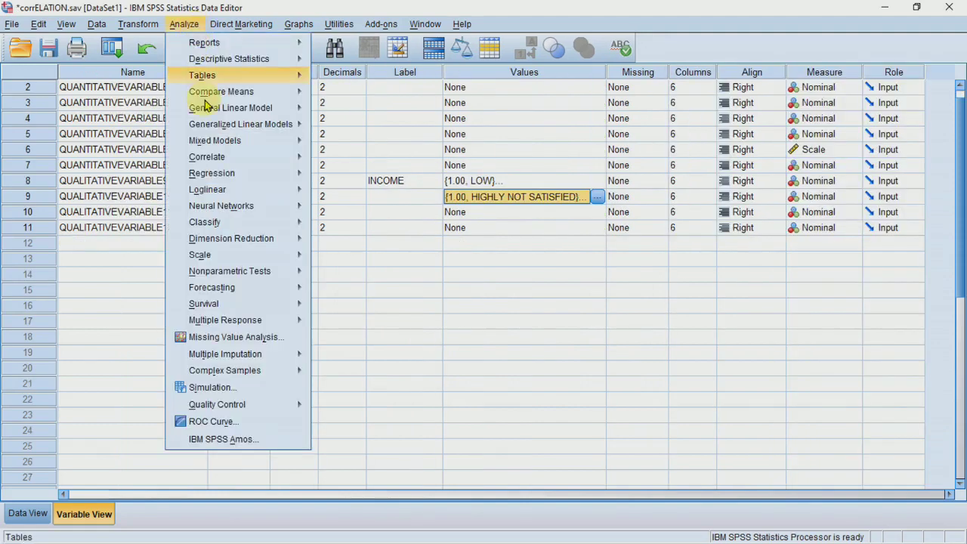
pyautogui.moveTo(227, 159)
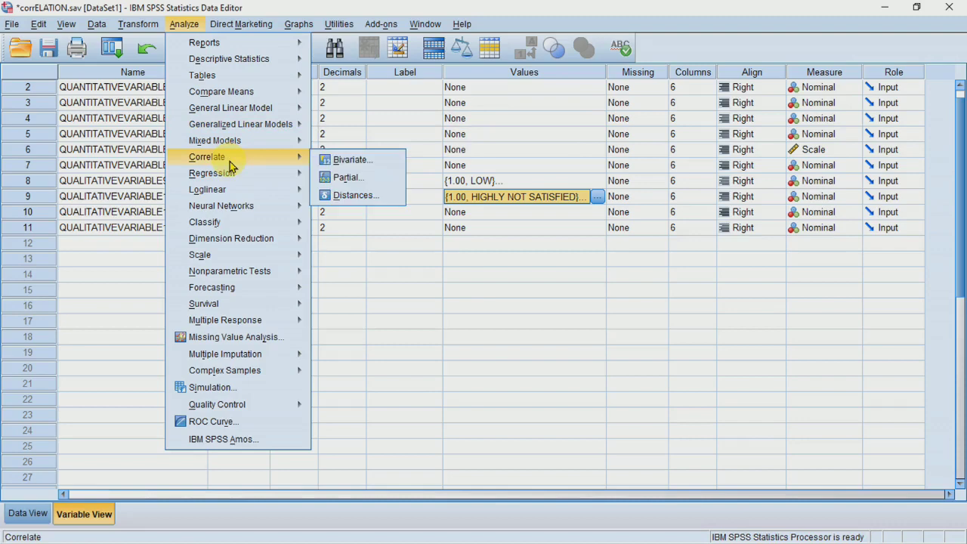
pyautogui.click(350, 161)
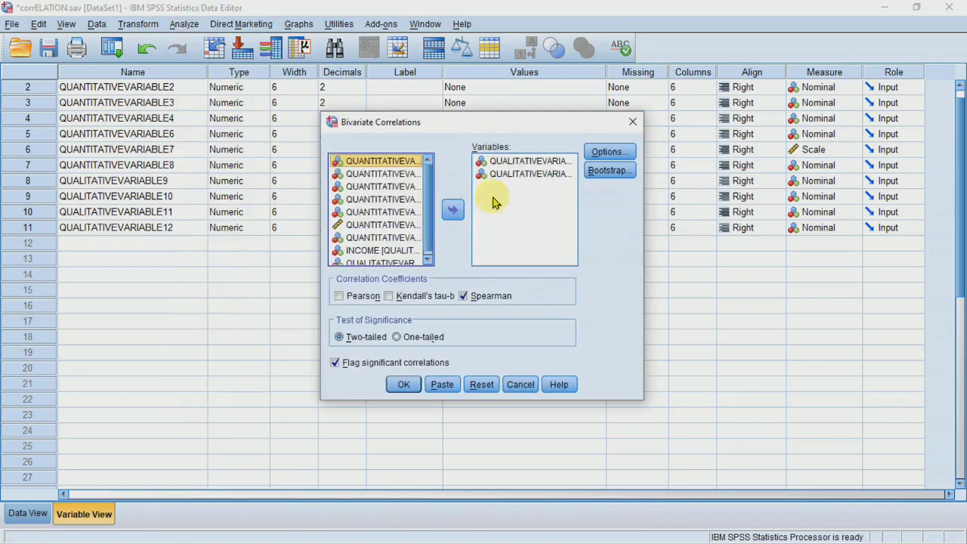
pyautogui.click(492, 386)
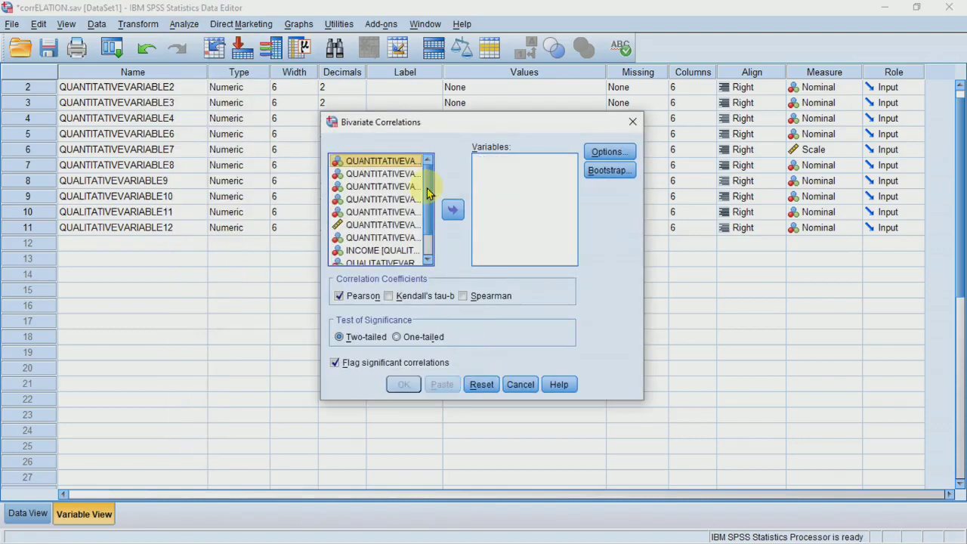
# Add INCOME (QUALITATIVEVARIABLE9) and QUALITATIVEVARIABLE10 as the variables to correlate.
pyautogui.scroll(-1, 427, 188)
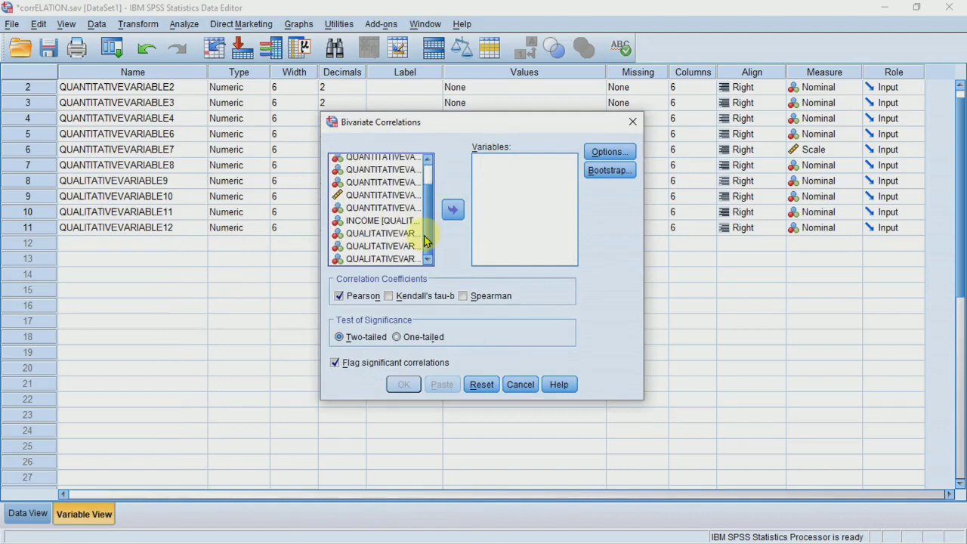
pyautogui.click(369, 225)
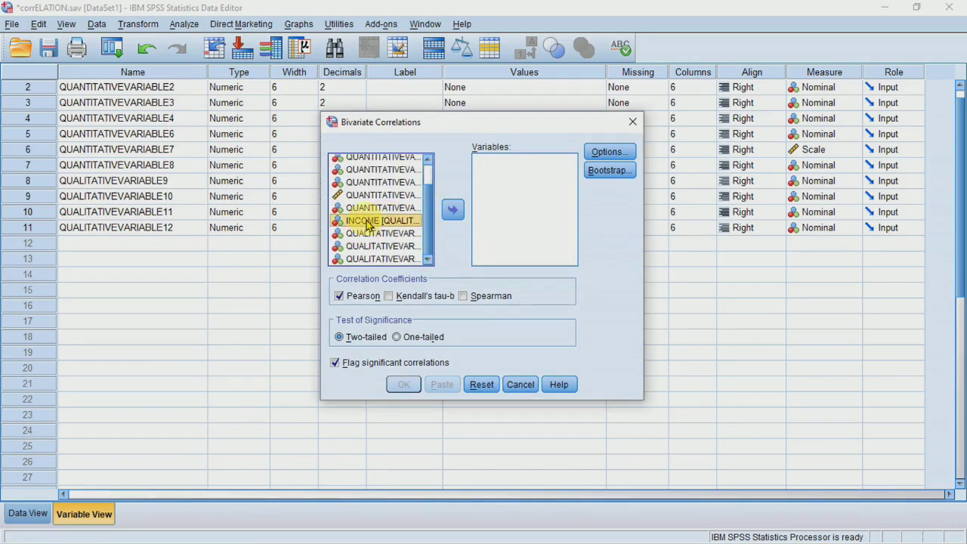
pyautogui.moveTo(369, 224); pyautogui.dragTo(371, 234)
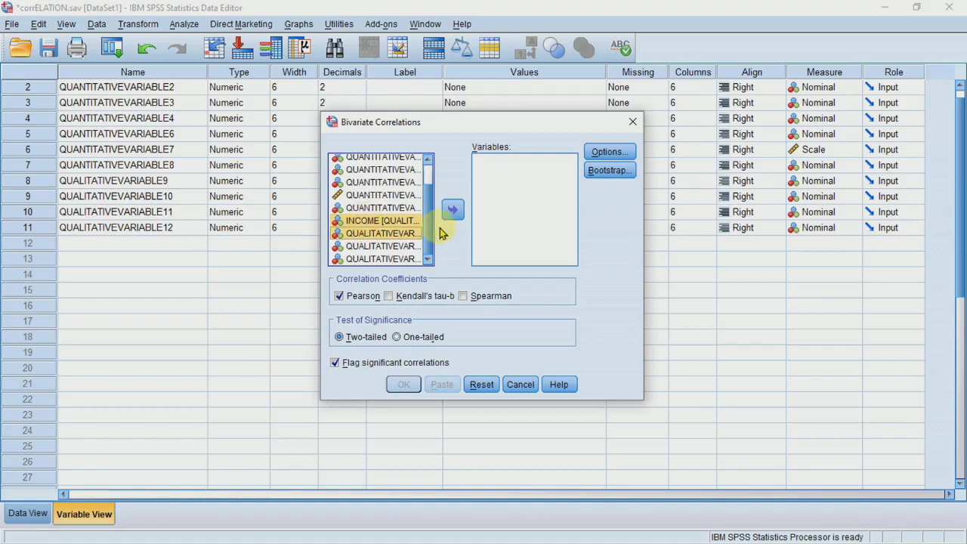
pyautogui.click(452, 210)
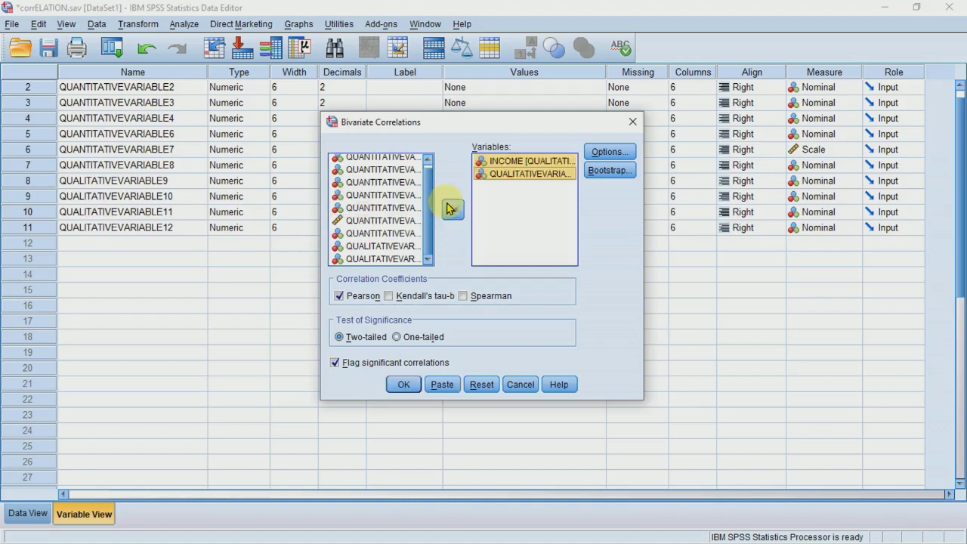
# Replace the Pearson coefficient with Kendall's tau-b and run the two-tailed correlation.
pyautogui.click(341, 296)
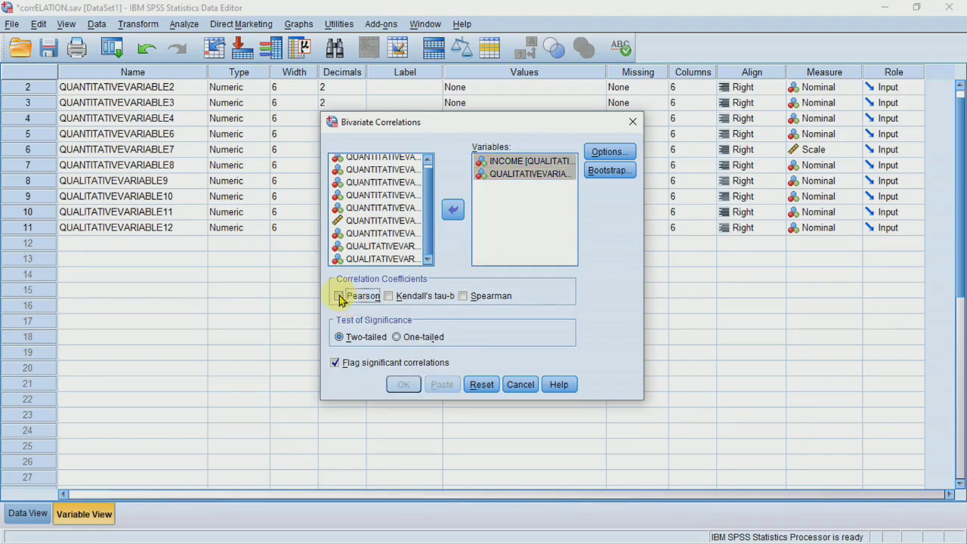
pyautogui.click(388, 297)
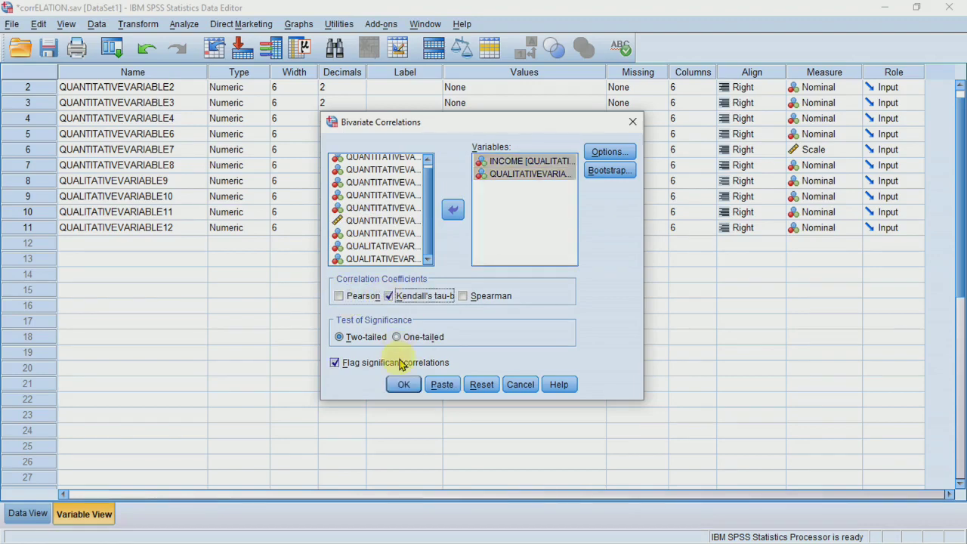
pyautogui.click(404, 385)
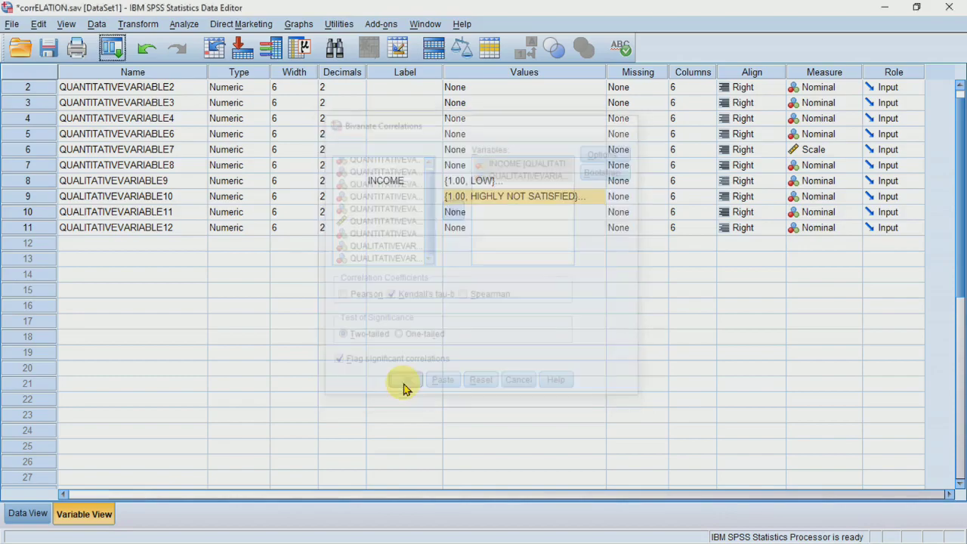